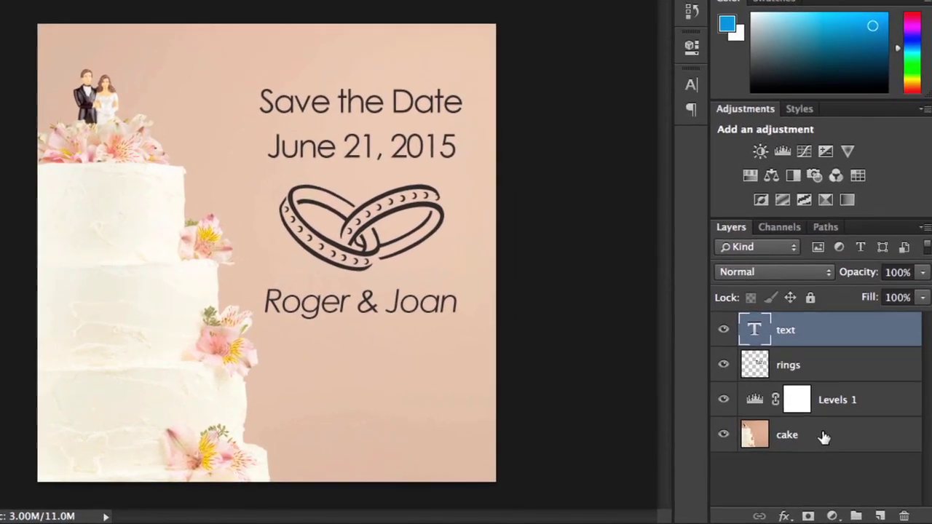
Step: Select the cake photo layer in save_the_date.psd
{"action": "left_click", "coordinate": [820, 433]}
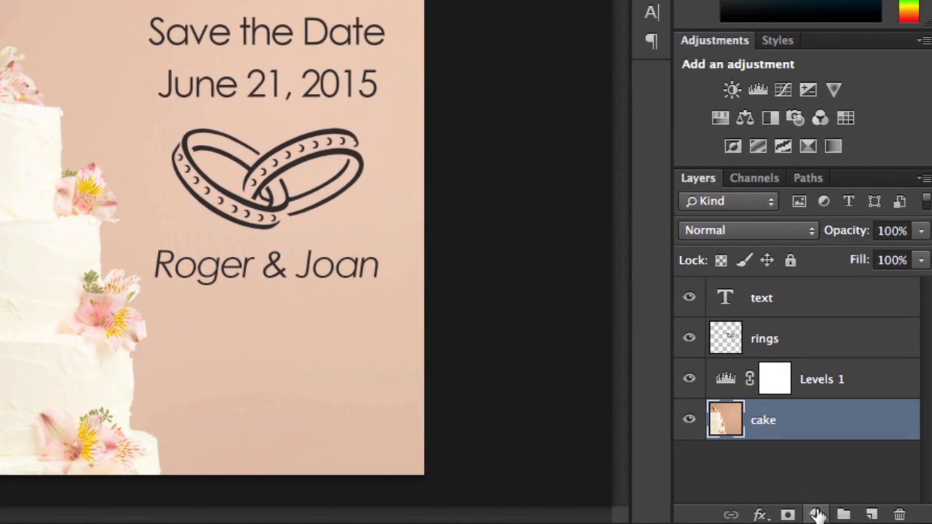
Step: Add a Hue/Saturation adjustment above the cake with Hue -12 and Saturation +19
{"action": "left_click", "coordinate": [817, 515]}
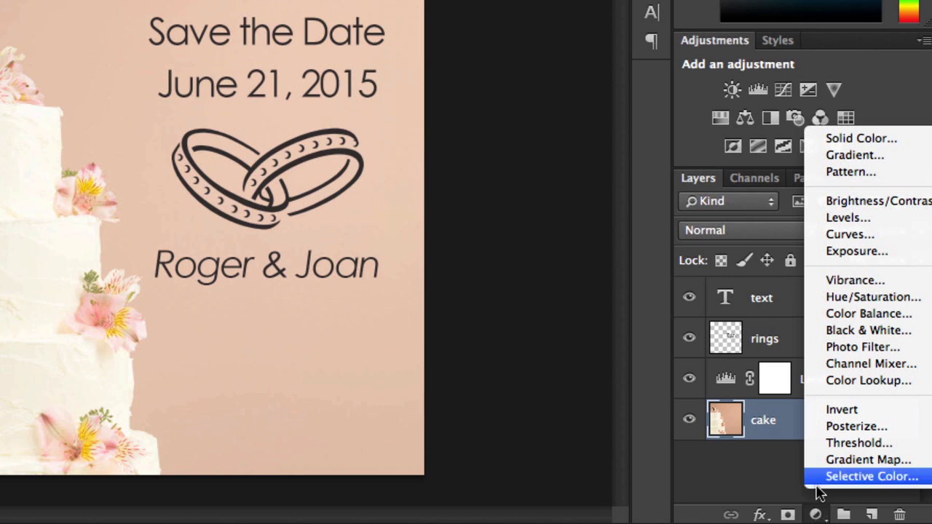
{"action": "left_click", "coordinate": [821, 306]}
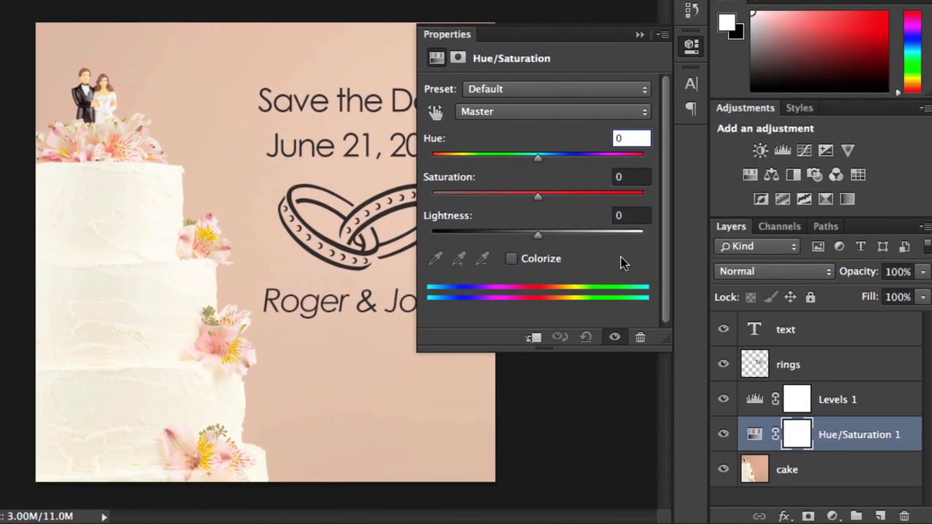
{"action": "left_click_drag", "start_coordinate": [539, 197], "coordinate": [559, 206]}
{"action": "mouse_move", "coordinate": [539, 163]}
{"action": "left_mouse_down"}
{"action": "mouse_move", "coordinate": [508, 163]}
{"action": "mouse_move", "coordinate": [524, 165]}
{"action": "left_mouse_up"}
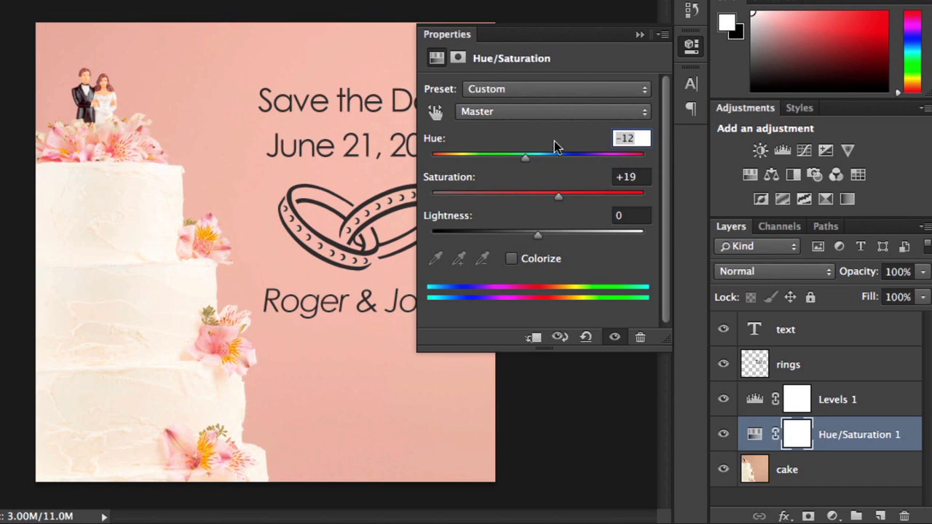
{"action": "left_click", "coordinate": [639, 35]}
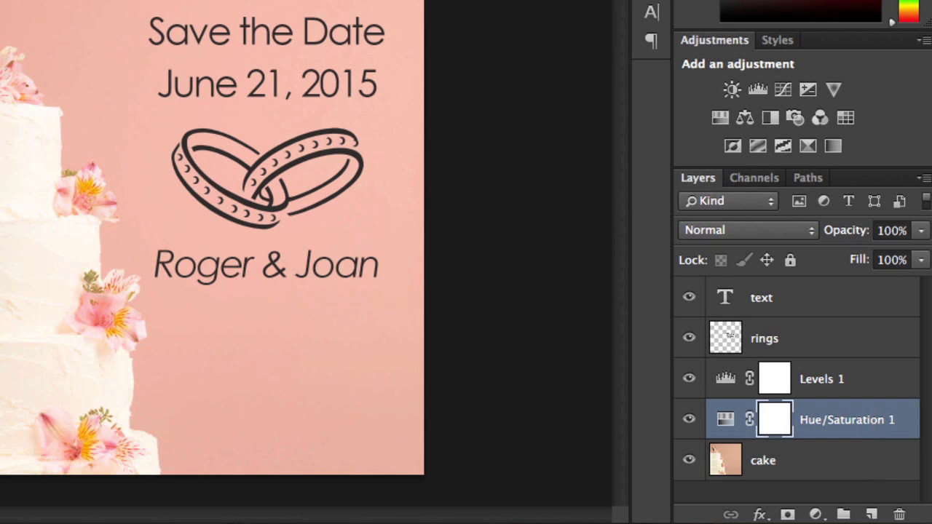
{"action": "right_click", "coordinate": [769, 338]}
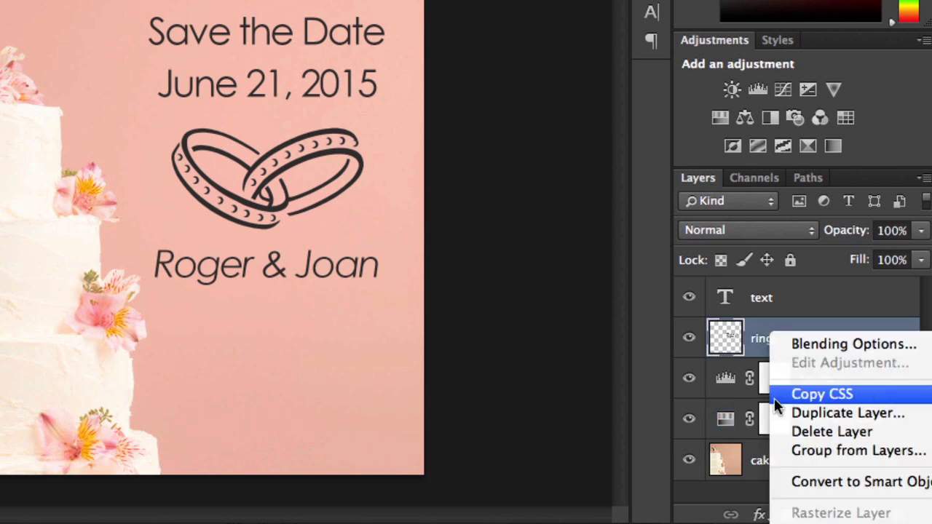
{"action": "left_click", "coordinate": [754, 351]}
{"action": "left_click_drag", "start_coordinate": [754, 354], "coordinate": [873, 514]}
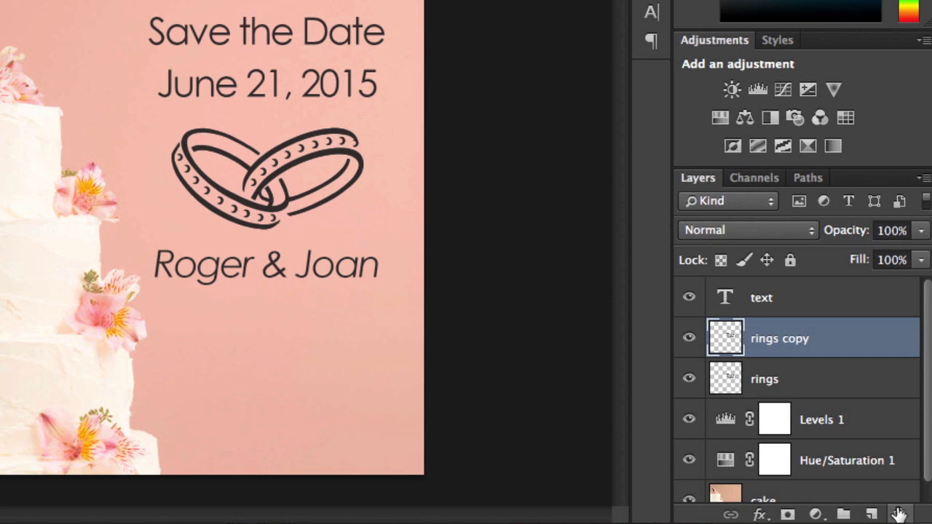
{"action": "left_click", "coordinate": [899, 515]}
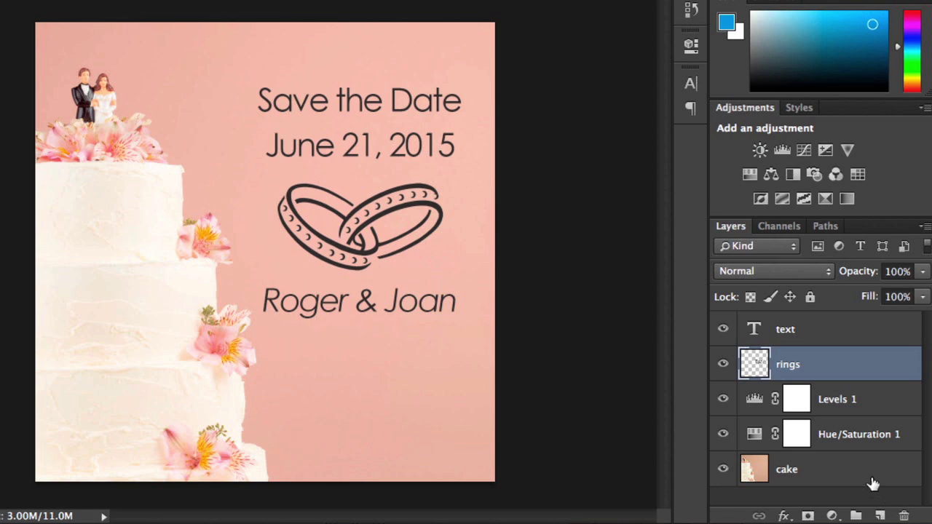
{"action": "left_click", "coordinate": [723, 329]}
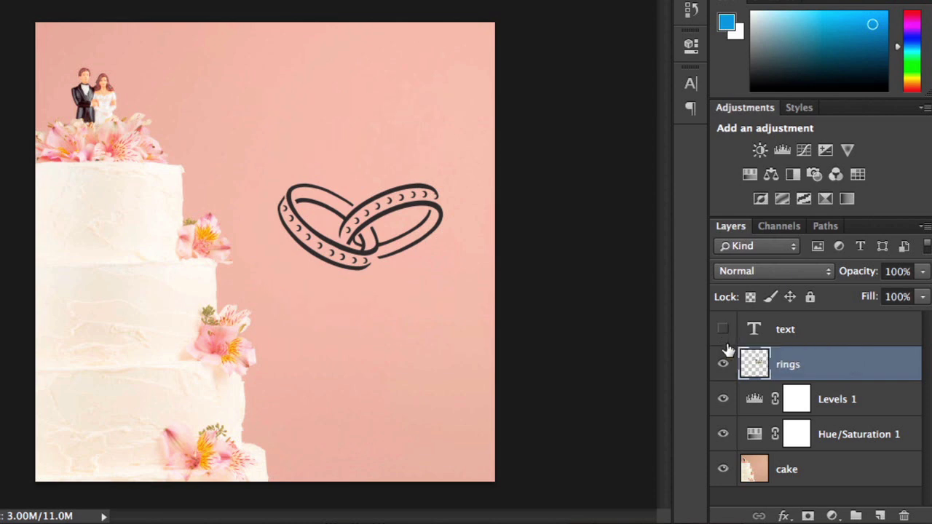
{"action": "left_click", "coordinate": [723, 364]}
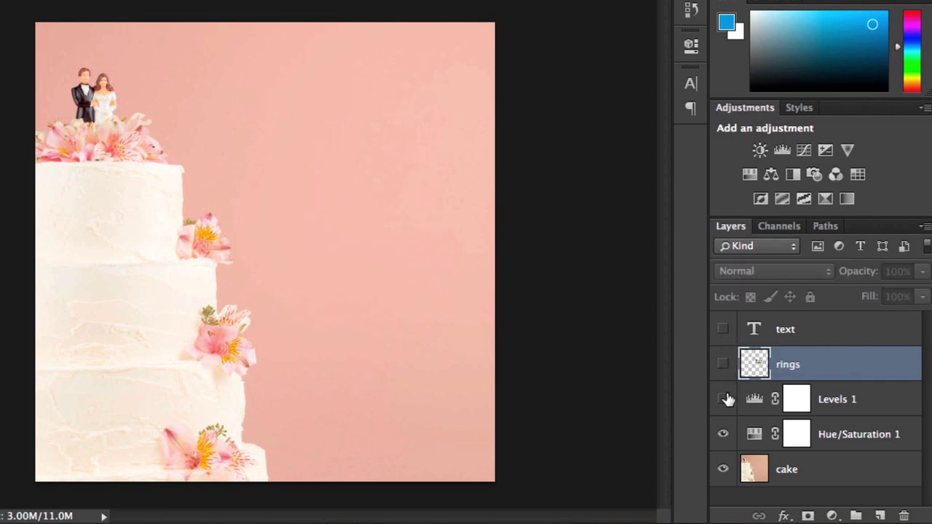
{"action": "left_click", "coordinate": [724, 399]}
{"action": "left_click", "coordinate": [724, 434]}
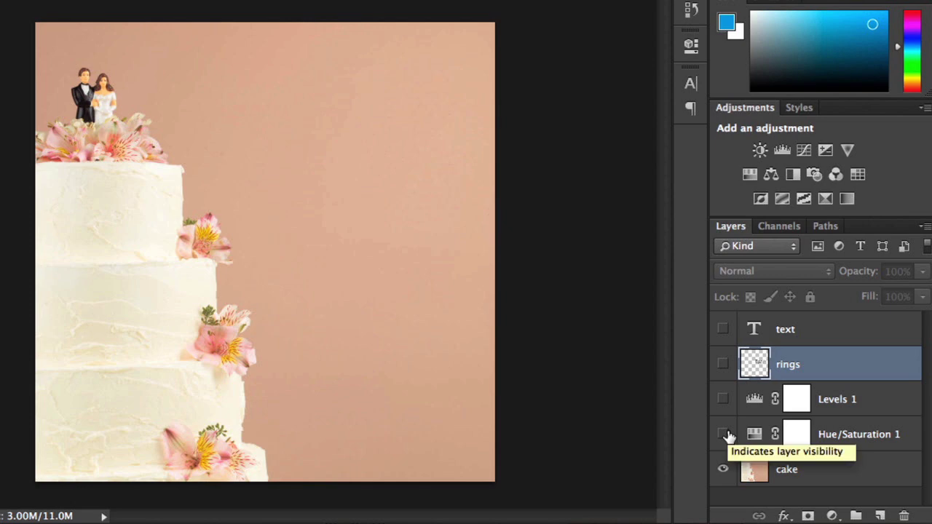
{"action": "left_click", "coordinate": [725, 434]}
{"action": "left_click", "coordinate": [724, 399]}
{"action": "left_click", "coordinate": [724, 364]}
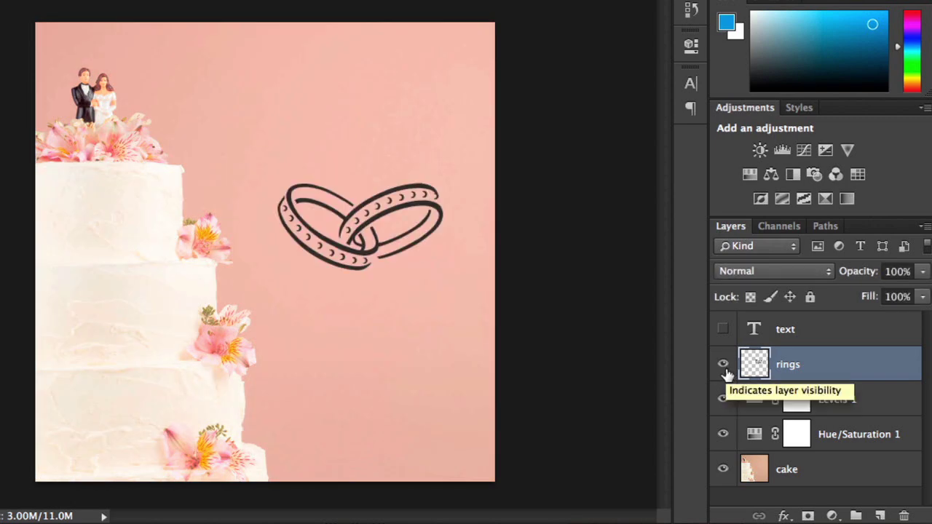
{"action": "left_click", "coordinate": [723, 330]}
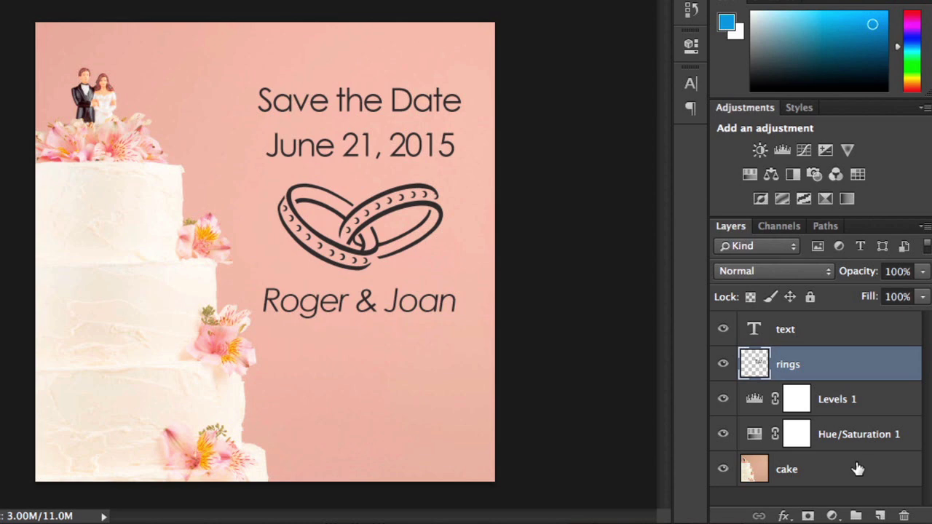
{"action": "left_click", "coordinate": [872, 404]}
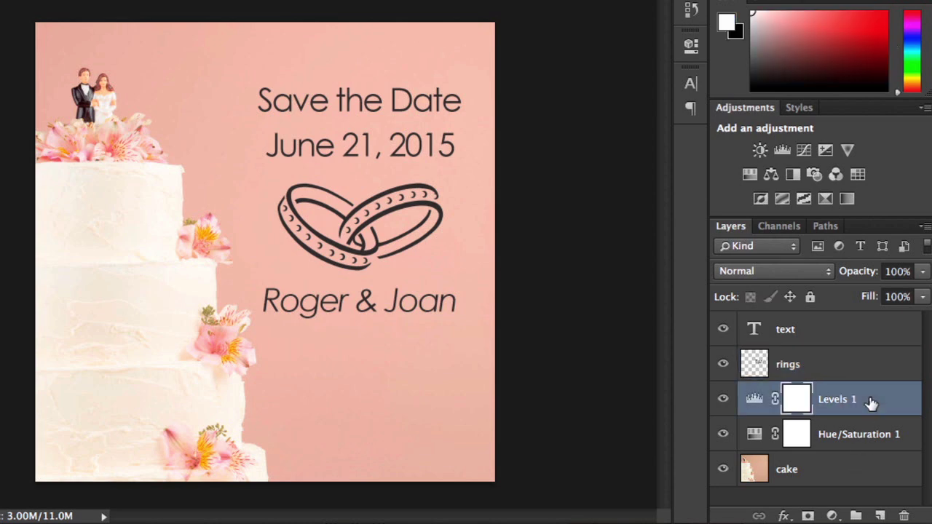
{"action": "left_click_drag", "start_coordinate": [872, 404], "coordinate": [866, 320]}
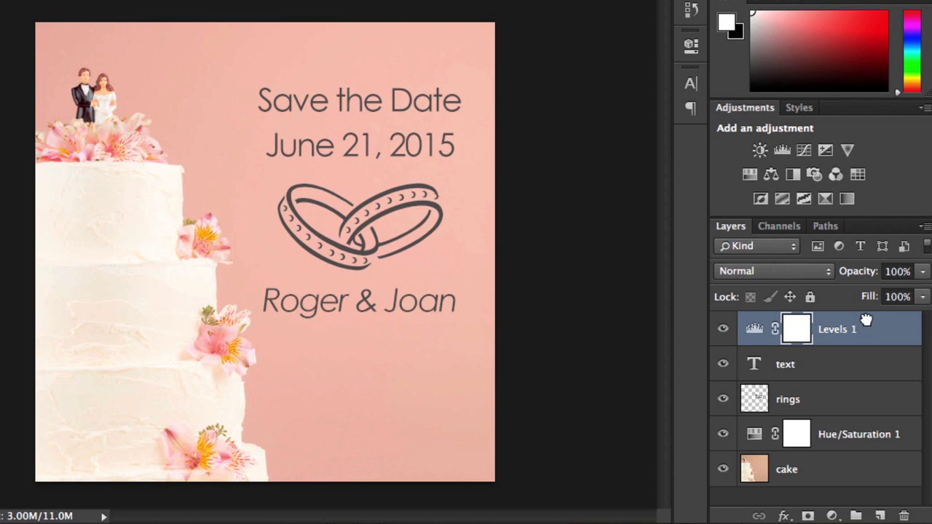
{"action": "left_click", "coordinate": [867, 474]}
{"action": "left_click_drag", "start_coordinate": [867, 473], "coordinate": [868, 318]}
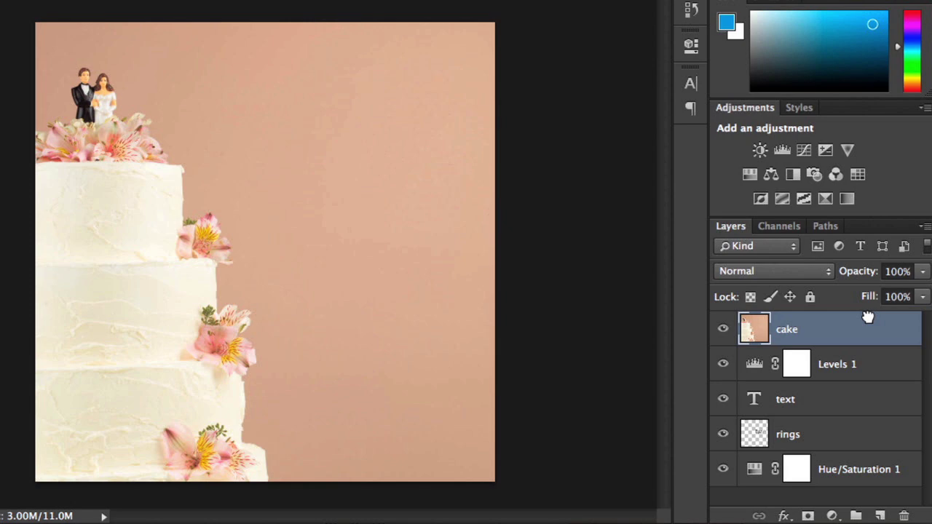
{"action": "left_click_drag", "start_coordinate": [869, 325], "coordinate": [864, 478]}
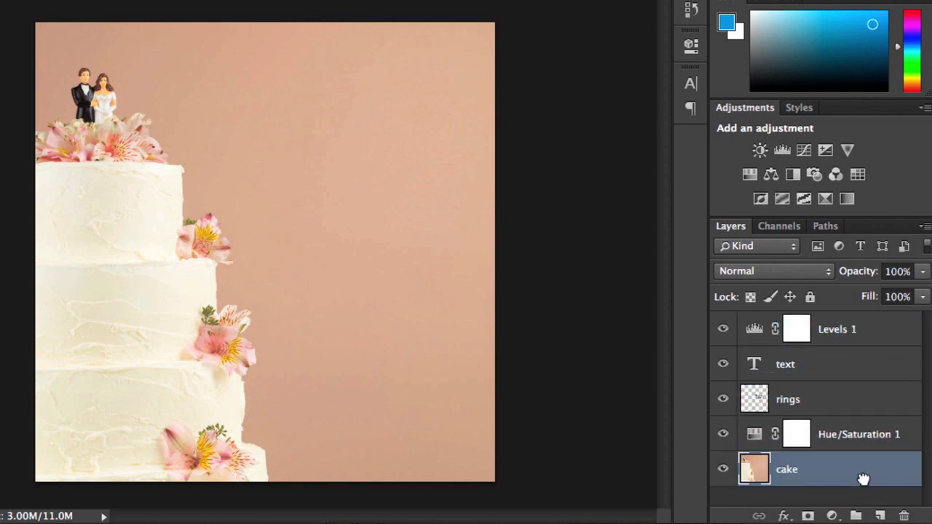
{"action": "left_click_drag", "start_coordinate": [876, 333], "coordinate": [874, 411]}
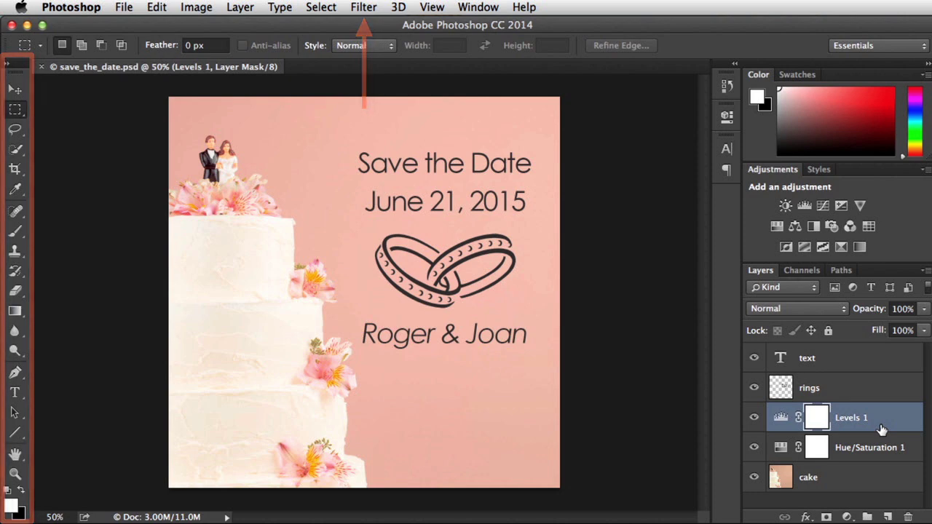
Step: Move the Save the Date text block and the rings graphic higher on the card
{"action": "left_click", "coordinate": [839, 362]}
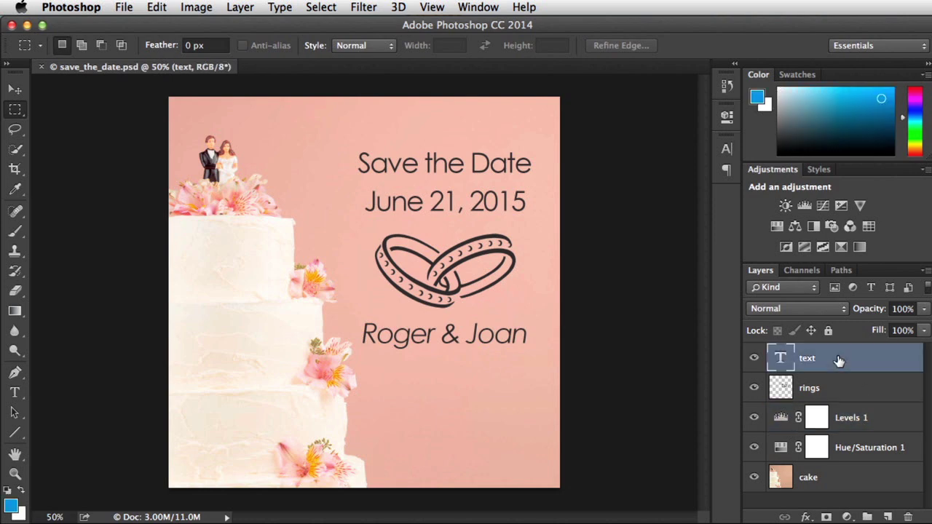
{"action": "left_click", "coordinate": [16, 90]}
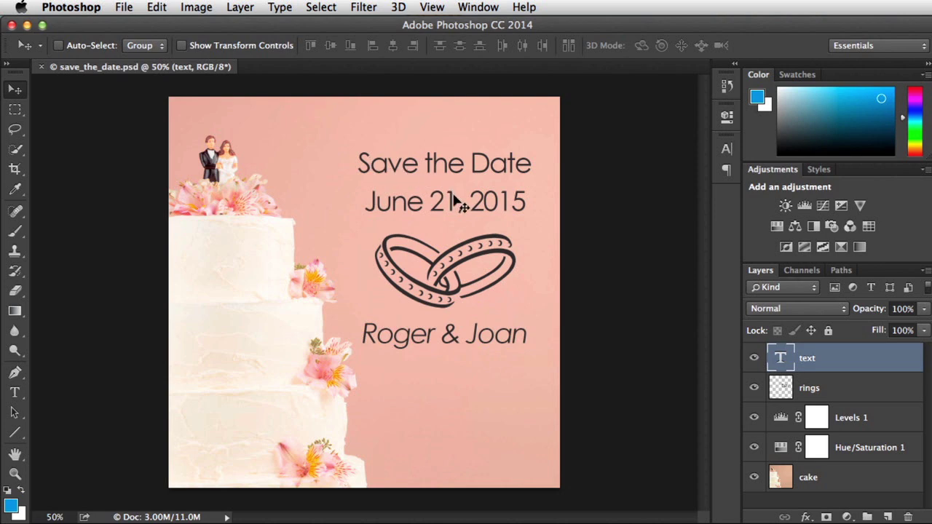
{"action": "left_click_drag", "start_coordinate": [454, 198], "coordinate": [451, 175]}
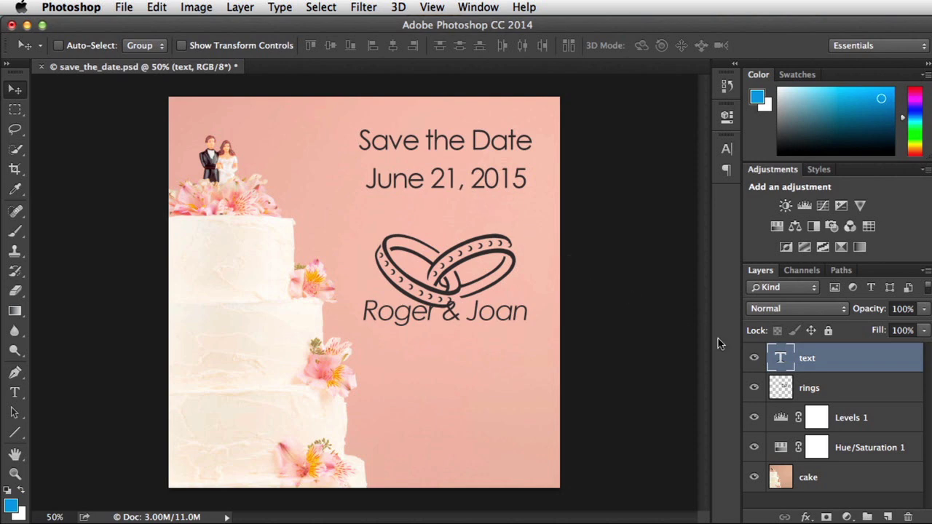
{"action": "left_click", "coordinate": [812, 389]}
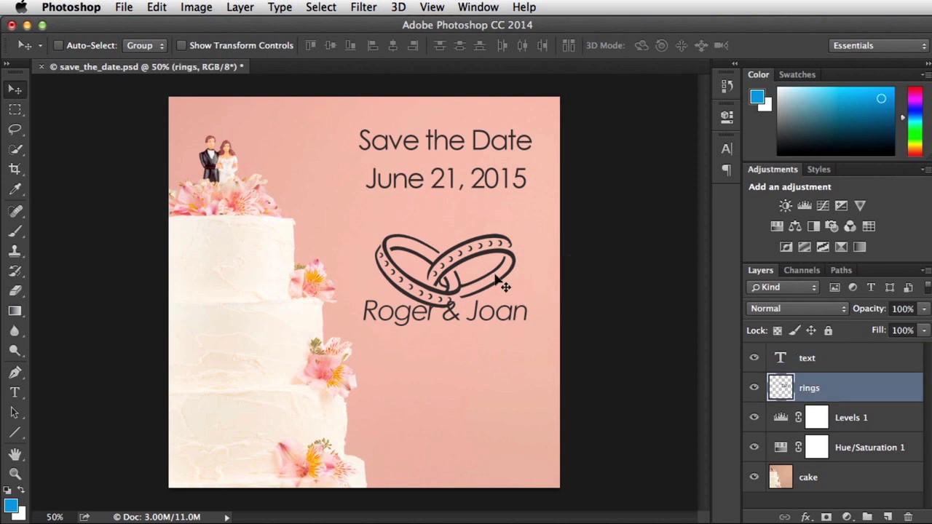
{"action": "left_click_drag", "start_coordinate": [496, 283], "coordinate": [490, 255]}
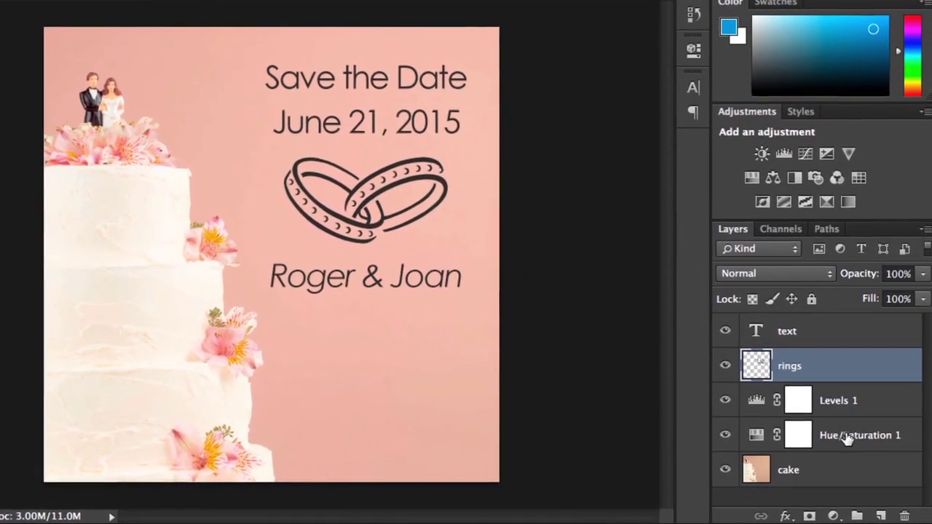
Step: Change Hue/Saturation 1 to Hue -46 and Saturation -28 for a soft pink
{"action": "left_click", "coordinate": [847, 437]}
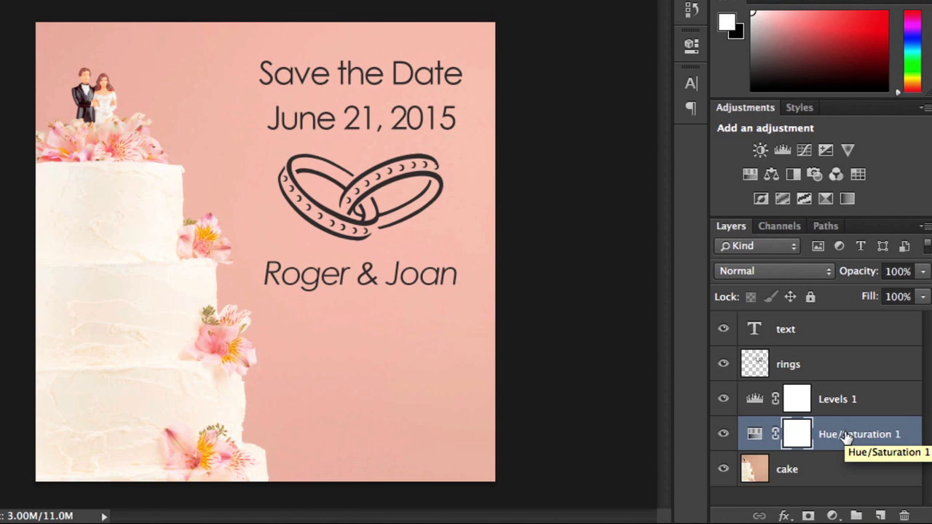
{"action": "double_click", "coordinate": [755, 434]}
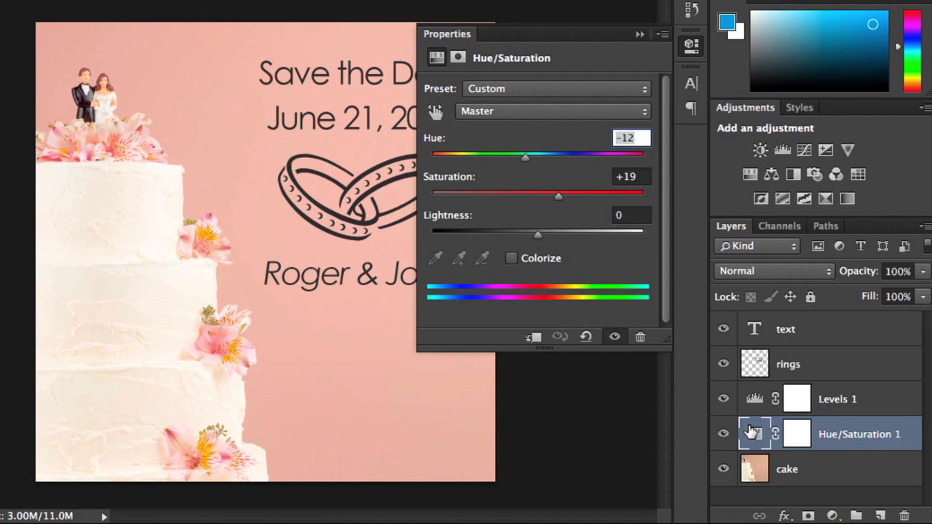
{"action": "left_click_drag", "start_coordinate": [523, 160], "coordinate": [489, 164]}
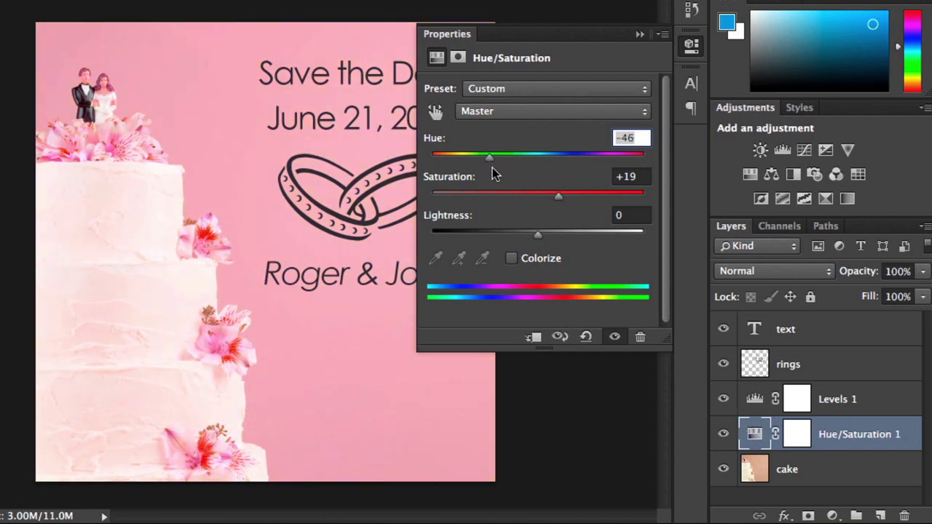
{"action": "left_click_drag", "start_coordinate": [558, 201], "coordinate": [509, 203]}
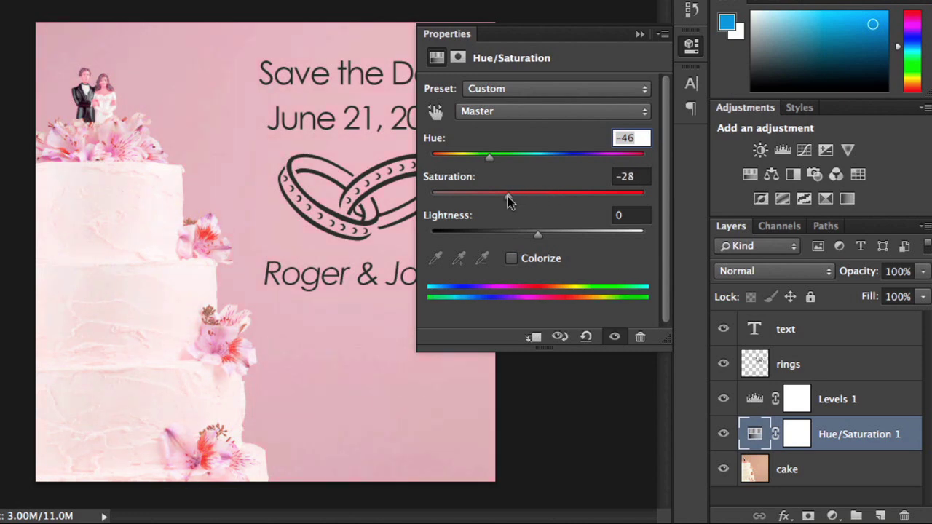
{"action": "left_click", "coordinate": [637, 33]}
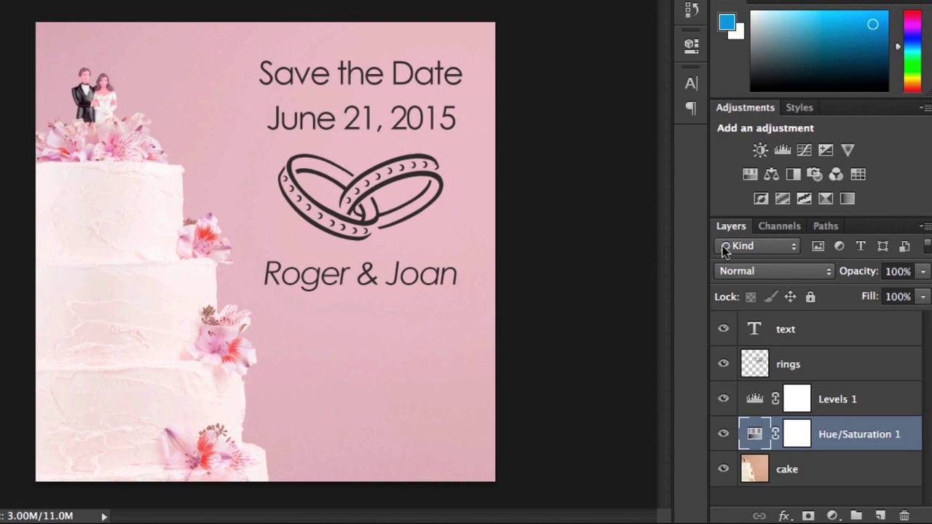
{"action": "double_click", "coordinate": [754, 329]}
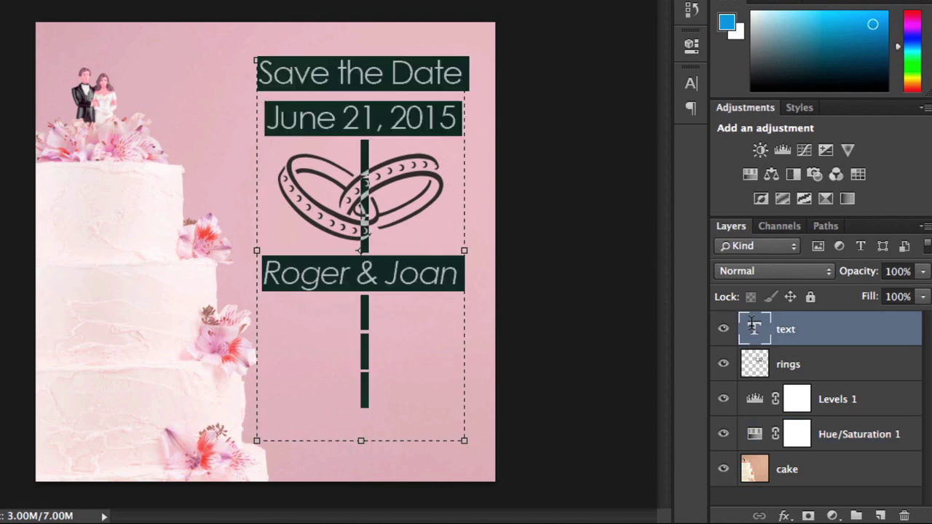
Step: Edit the date from June 21 to June 22, 2015 and commit the text
{"action": "left_click", "coordinate": [376, 119]}
{"action": "key", "text": "BackSpace"}
{"action": "type", "text": "2"}
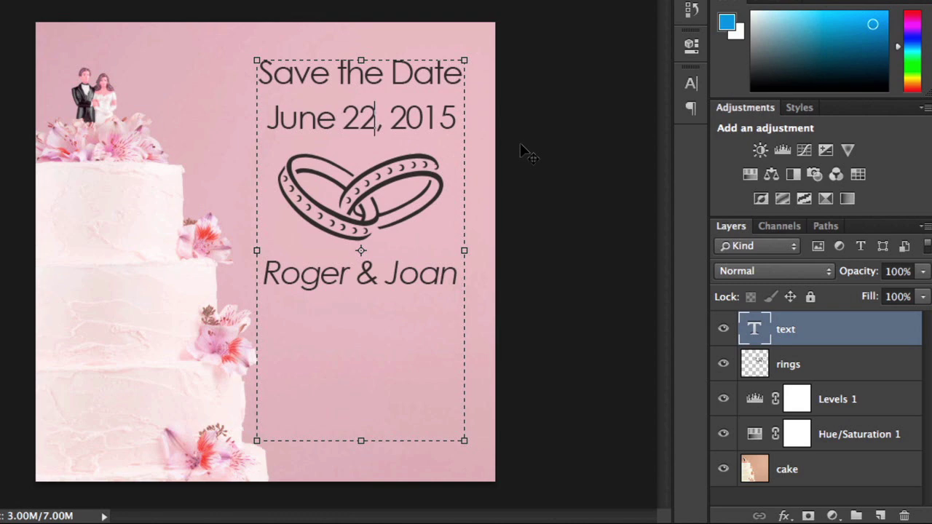
{"action": "key", "text": "super+Return"}
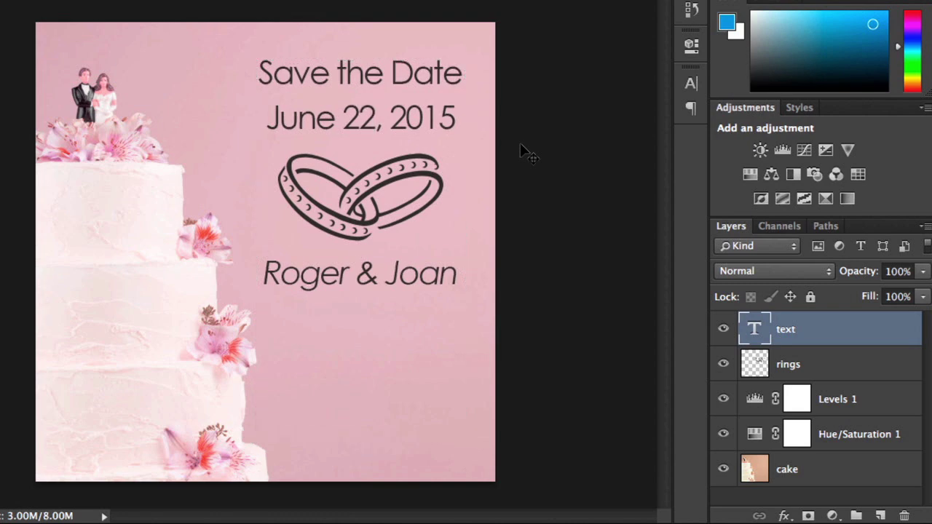